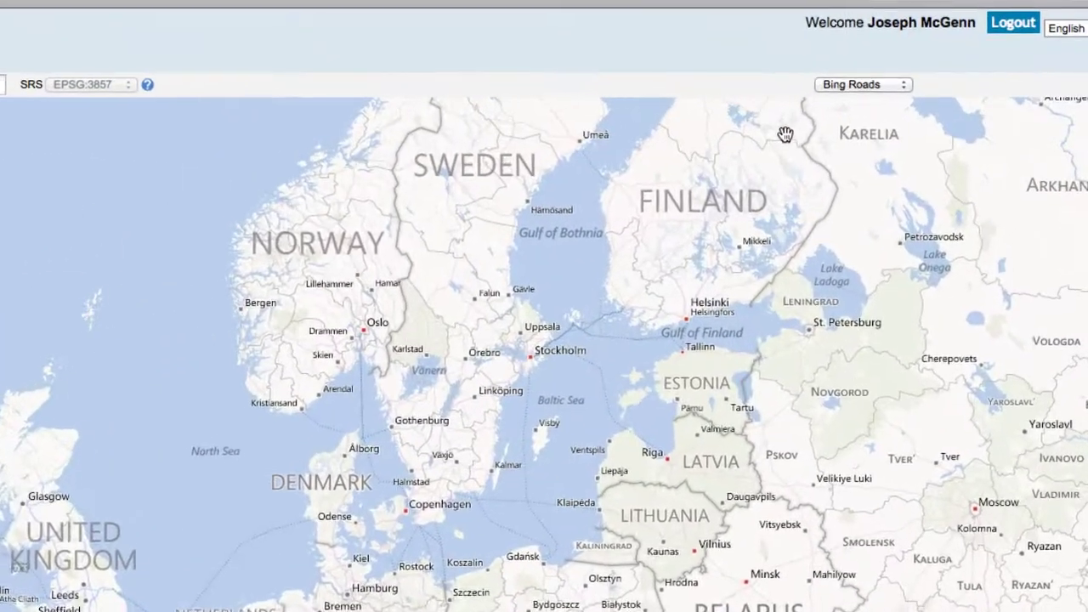
- Try the Bing Aerial basemap and finish with the basemap set to Bing Hybrid
left_click(861, 86)
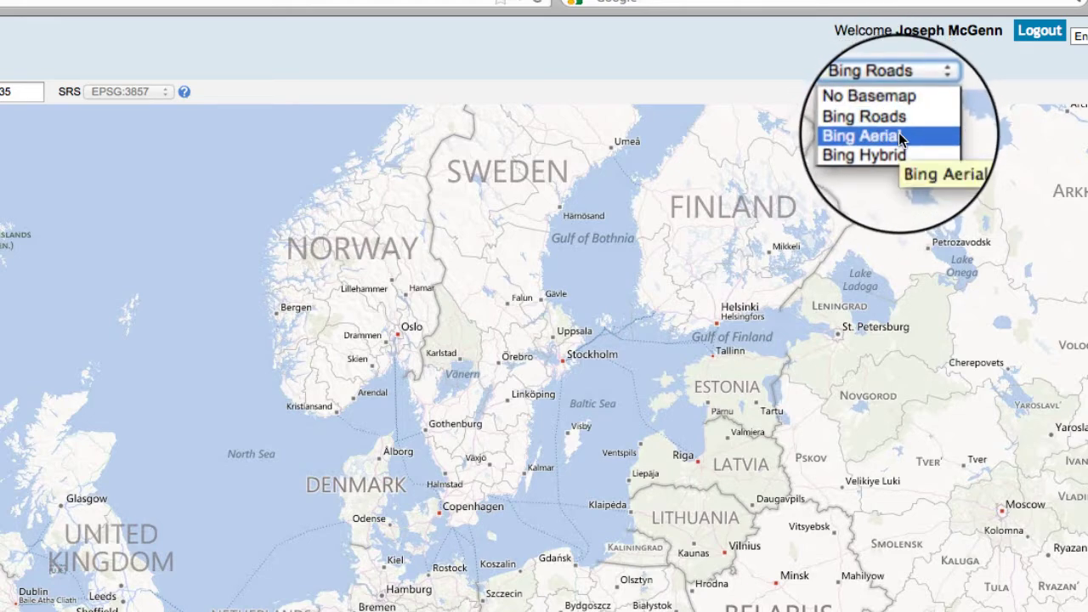
left_click(901, 138)
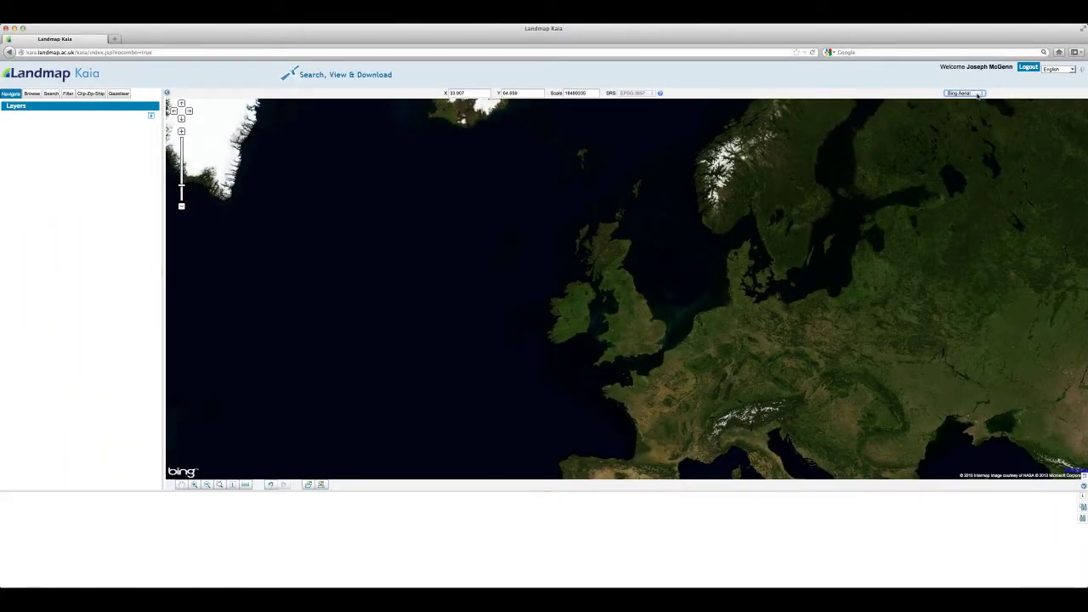
left_click(976, 96)
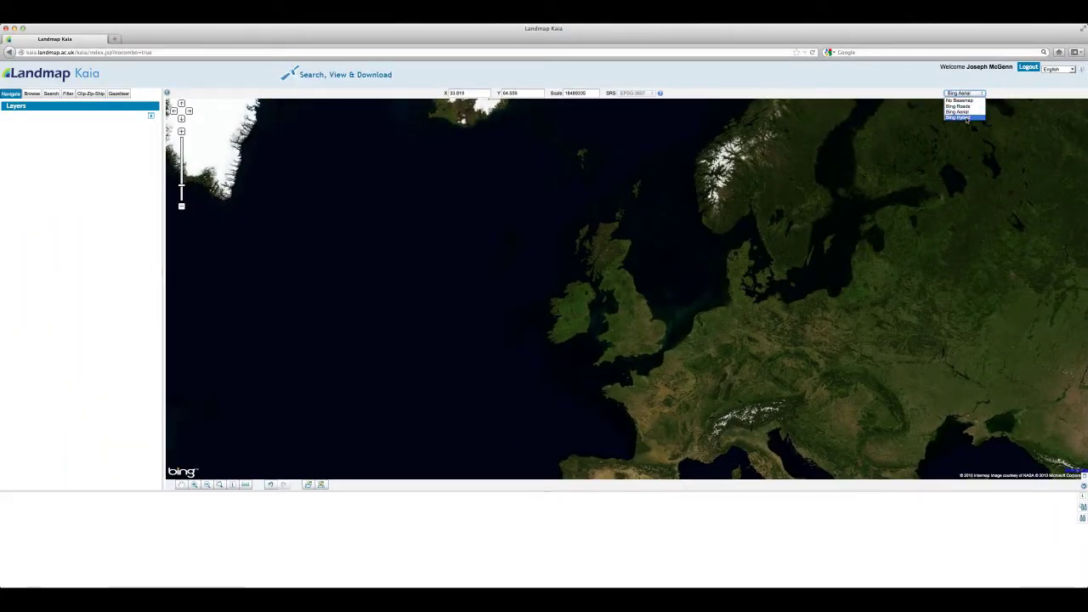
left_click(966, 118)
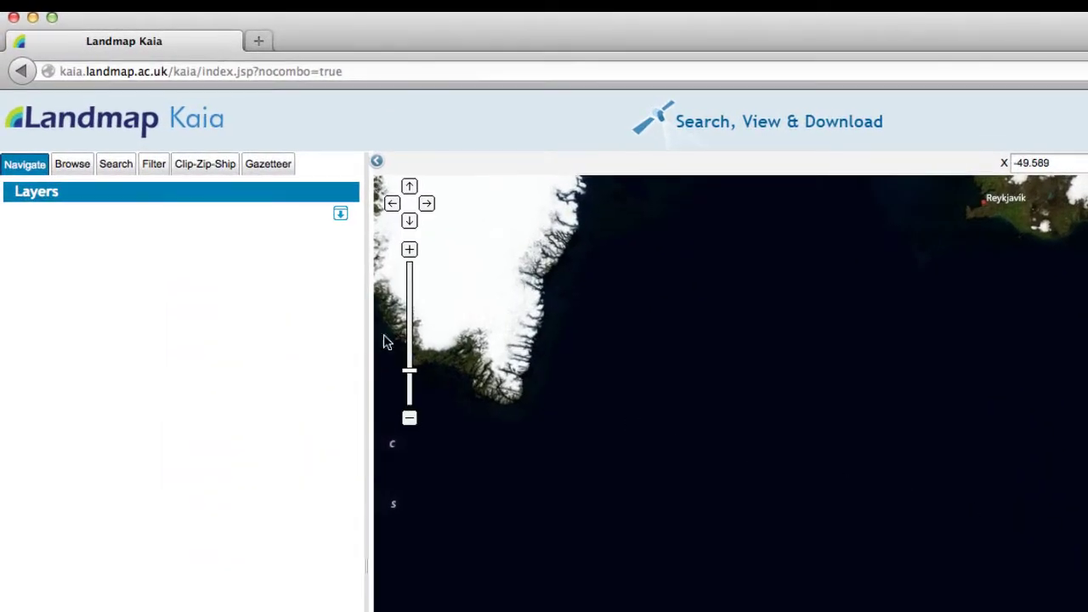
- Browse the remote map services to OS Open Data and add its Streetview layer to the map
left_click(78, 165)
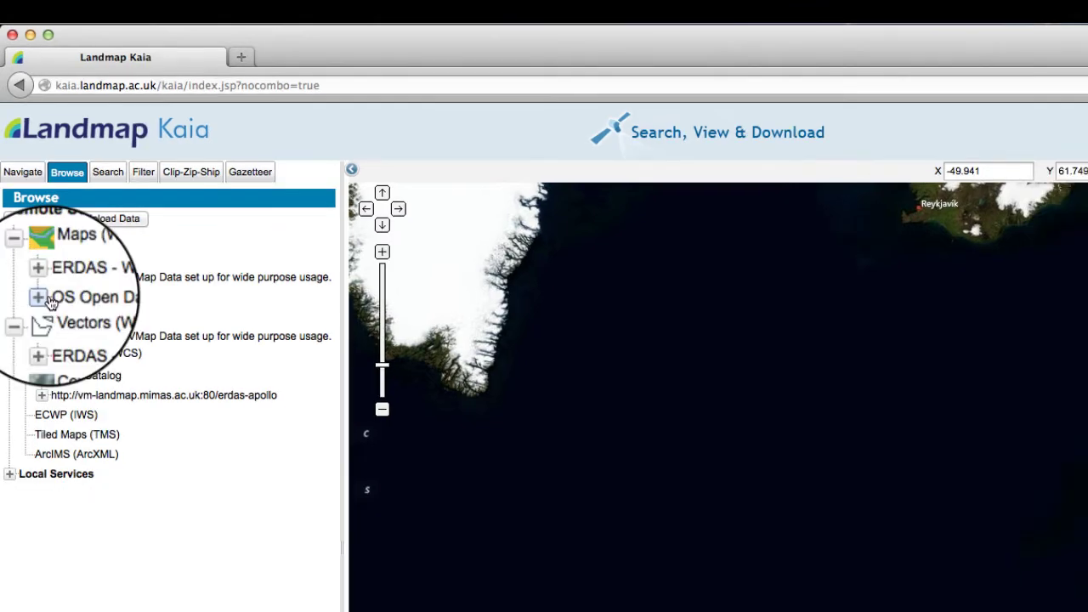
left_click(39, 297)
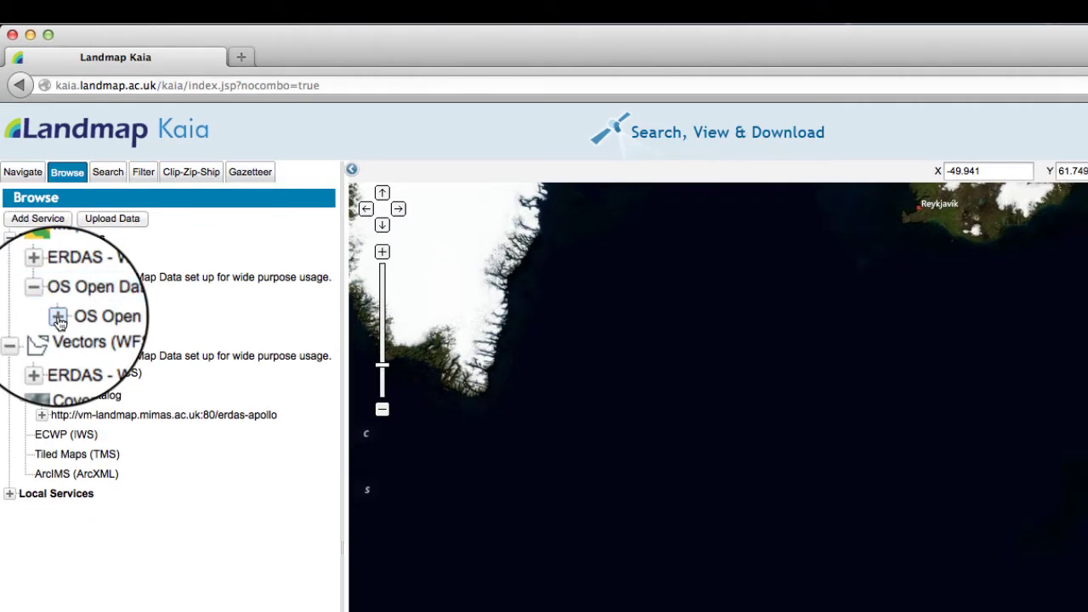
left_click(58, 320)
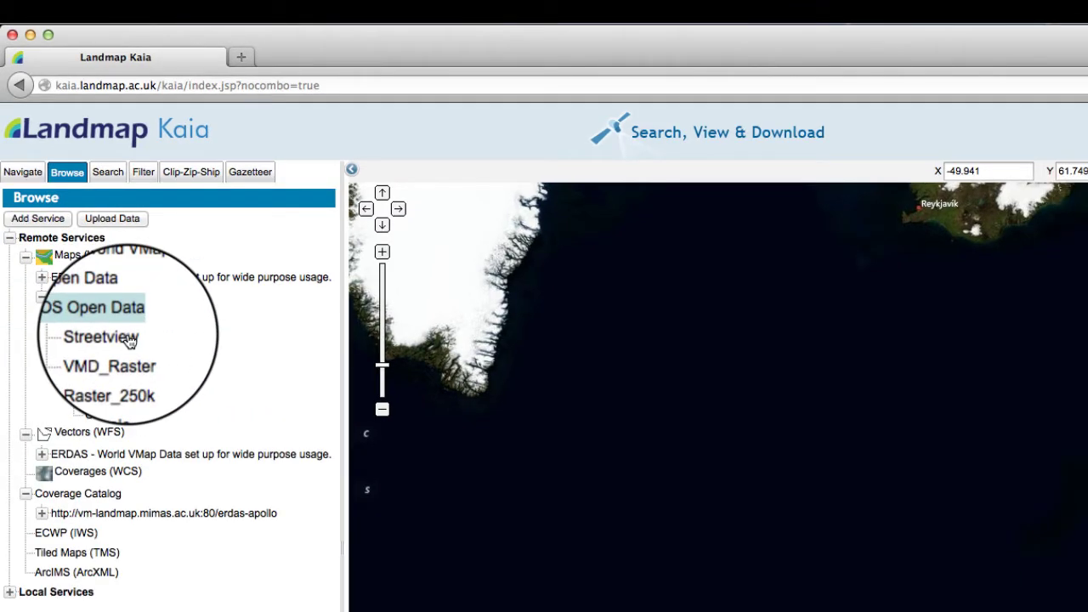
left_click(110, 337)
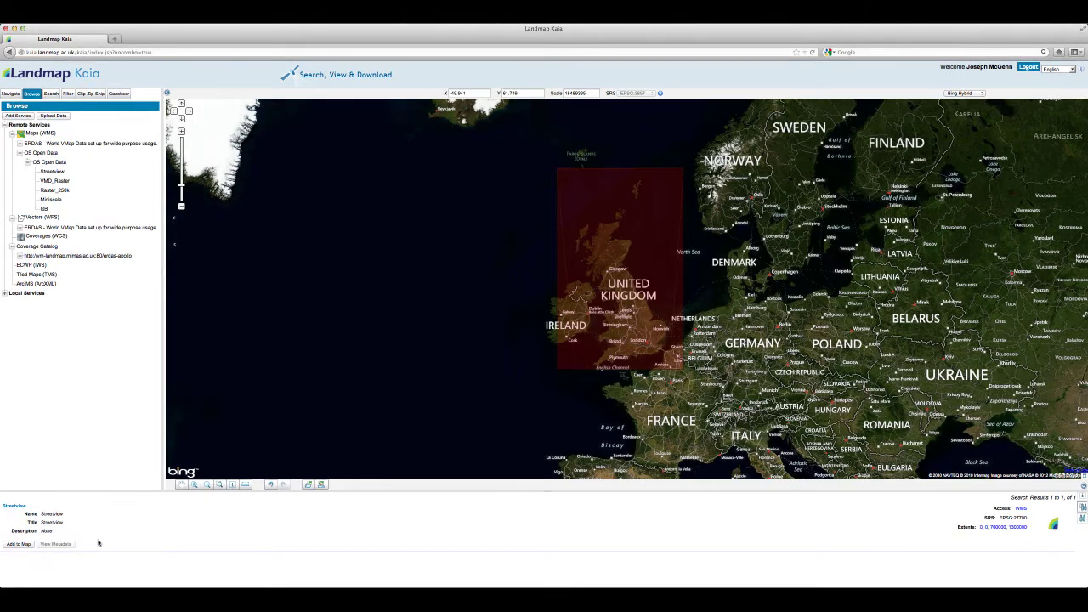
left_click(19, 545)
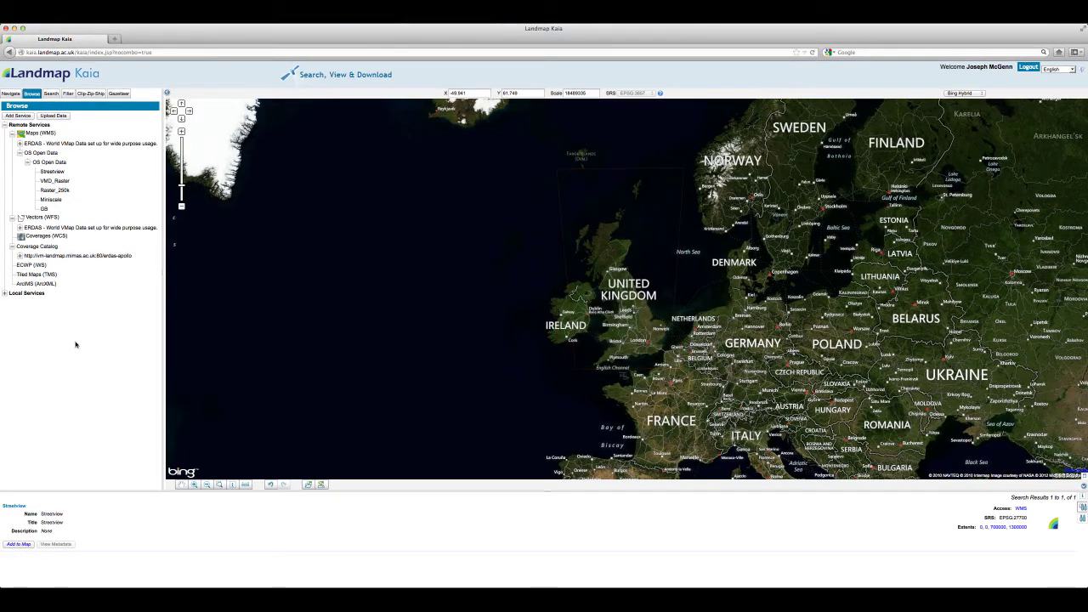
- Add the VMD_Raster and Raster_250k layers from OS Open Data to the map
left_click(61, 181)
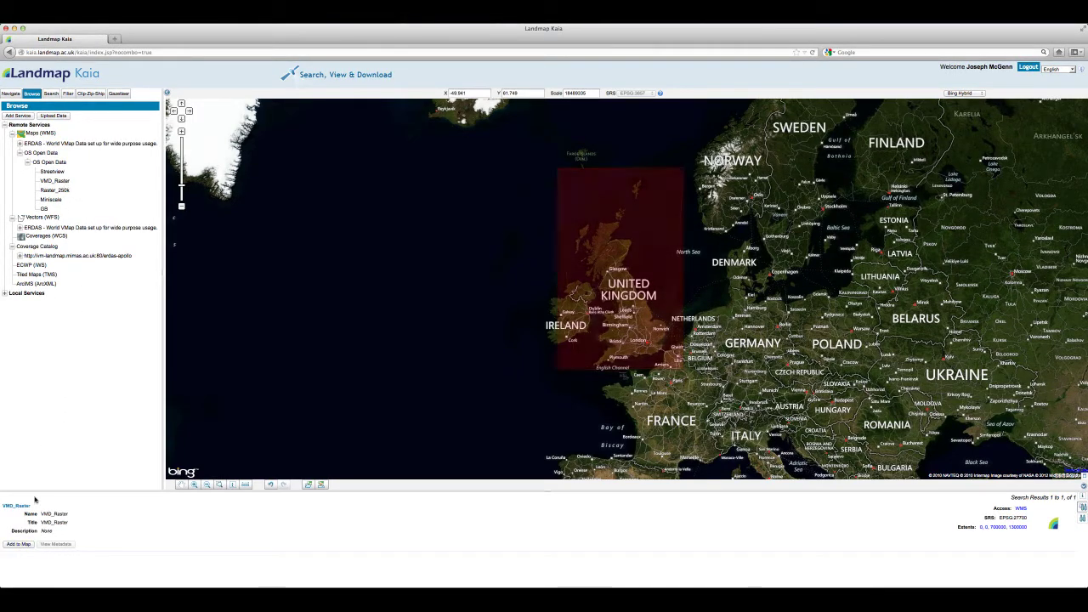
left_click(20, 544)
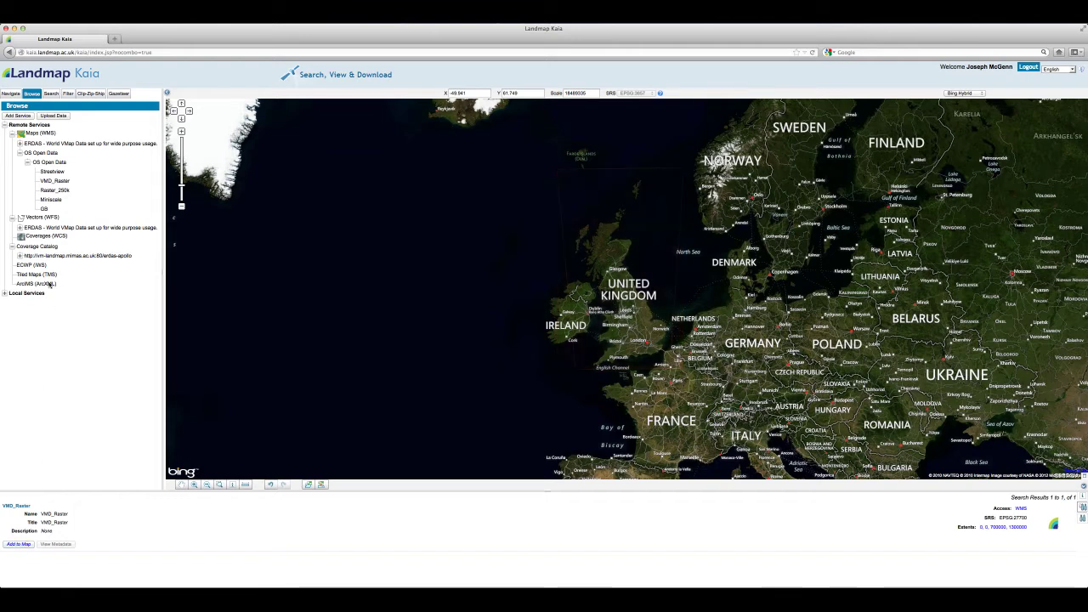
left_click(54, 190)
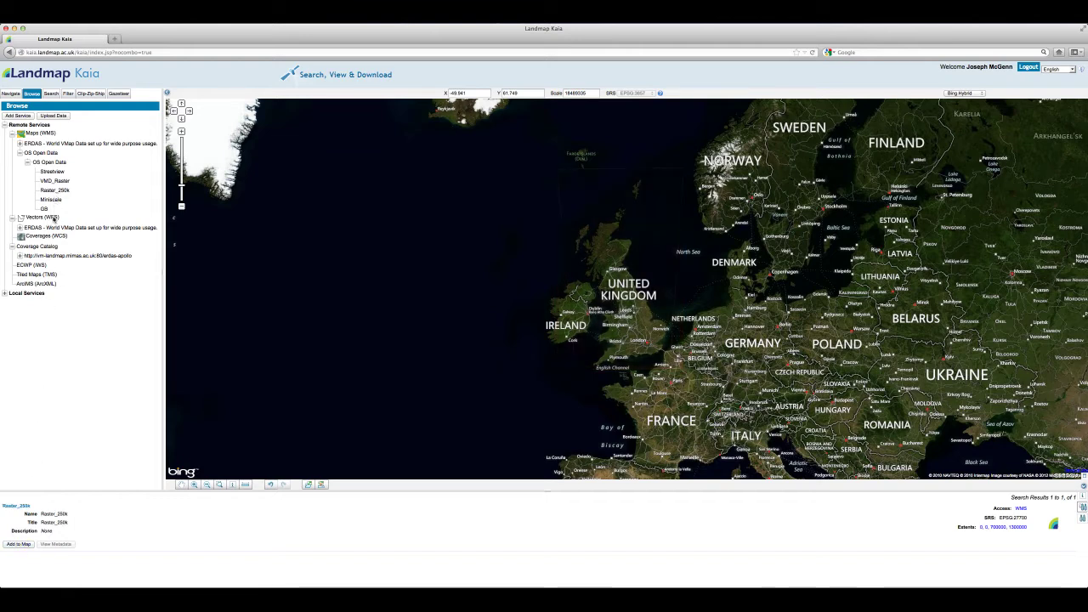
left_click(19, 545)
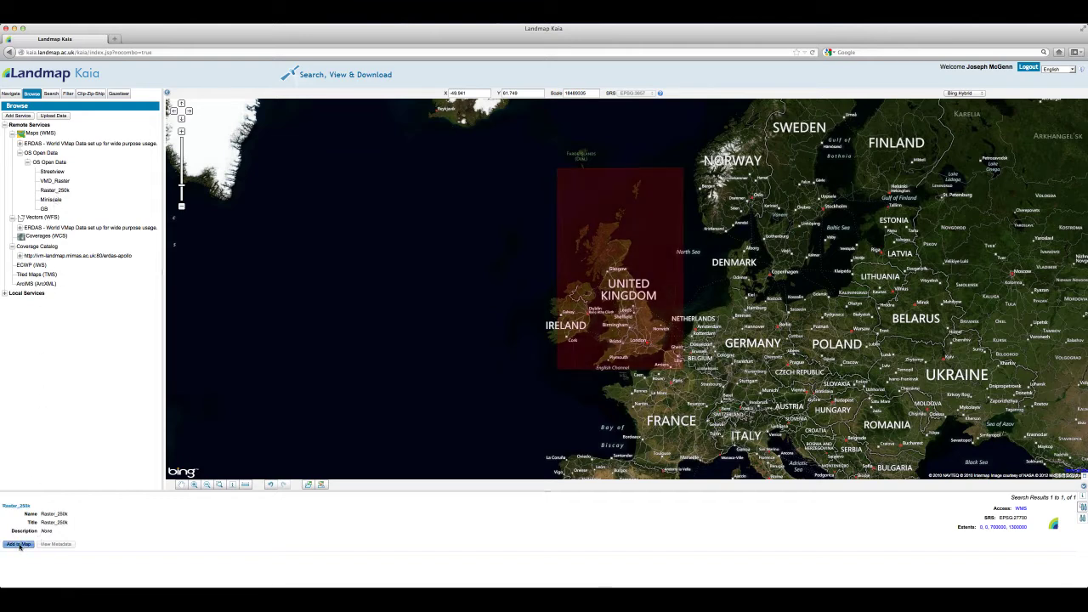
- Add the Miniscale and GB layers from OS Open Data to the map
left_click(51, 199)
left_click(18, 545)
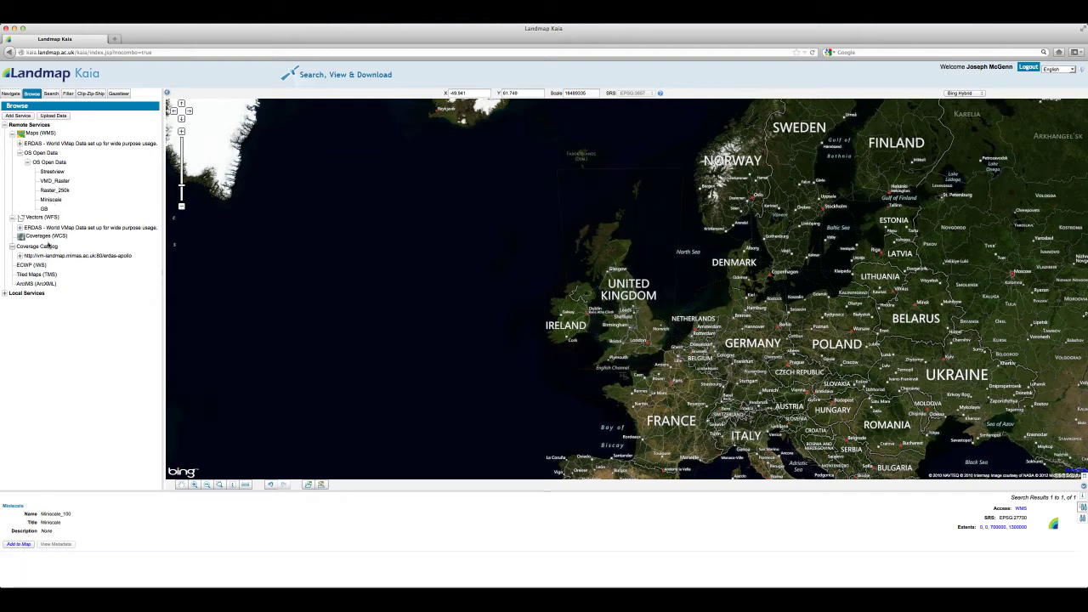
left_click(44, 210)
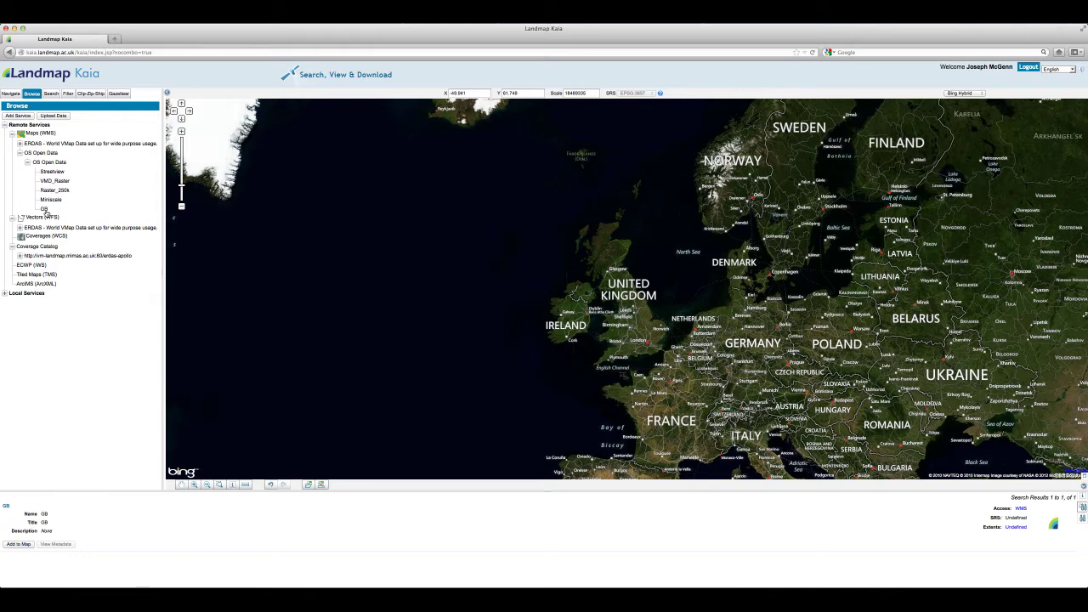
left_click(19, 545)
- Examine which added layer is active at each scale, from the UK overview to central Manchester's streets and back out
left_click(13, 94)
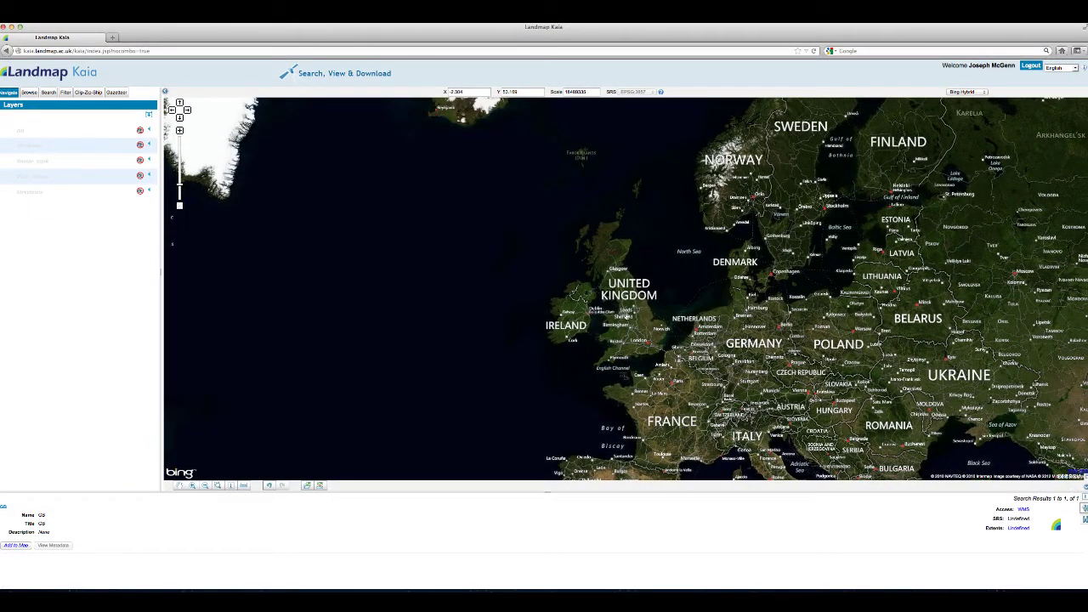
scroll(627, 316, "up", 1)
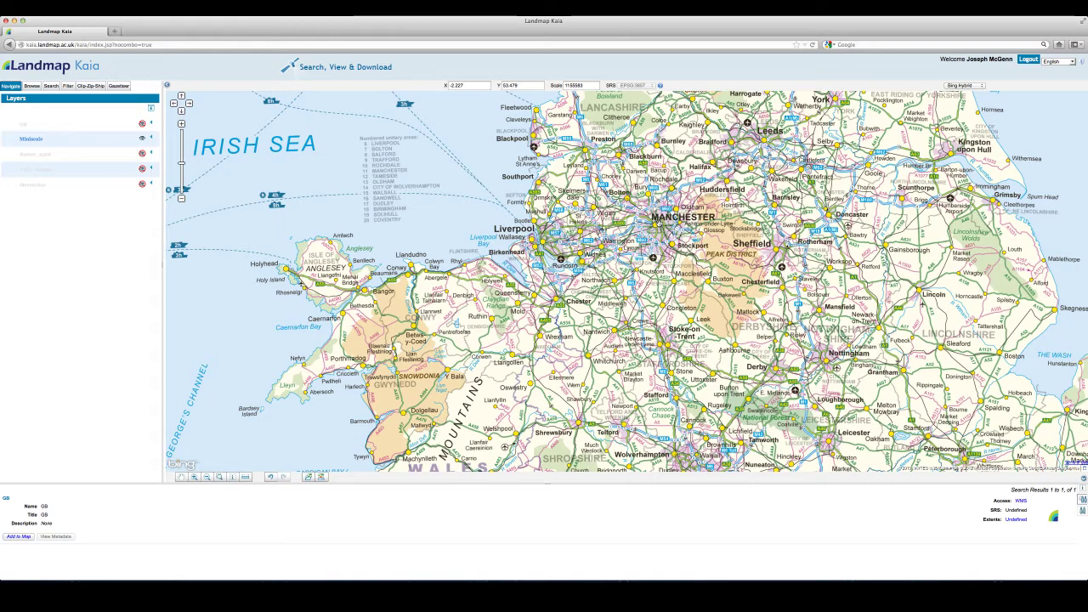
scroll(660, 223, "up", 1)
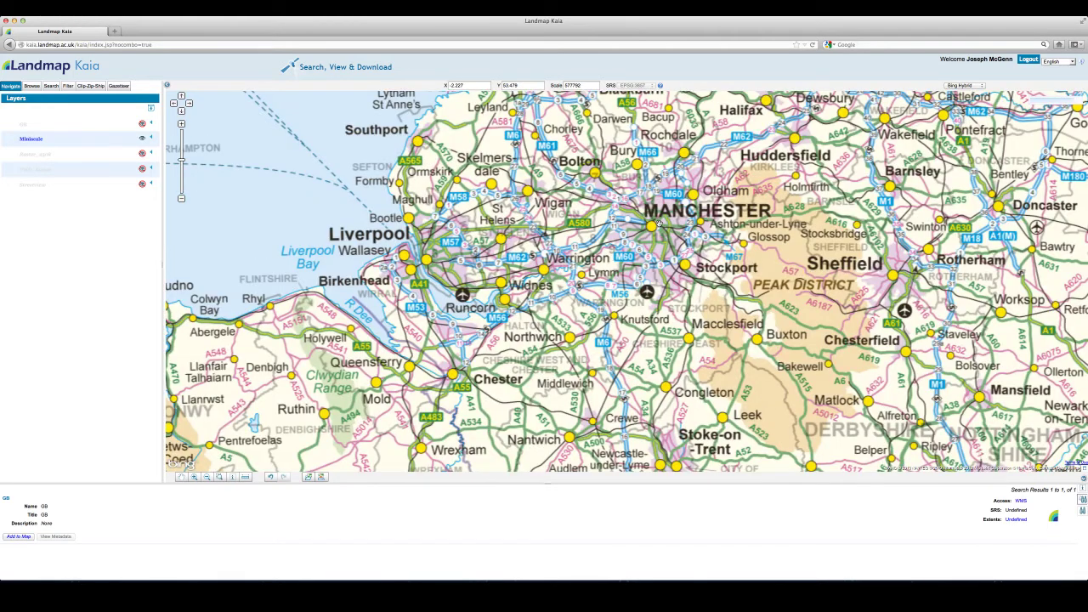
scroll(660, 223, "up", 1)
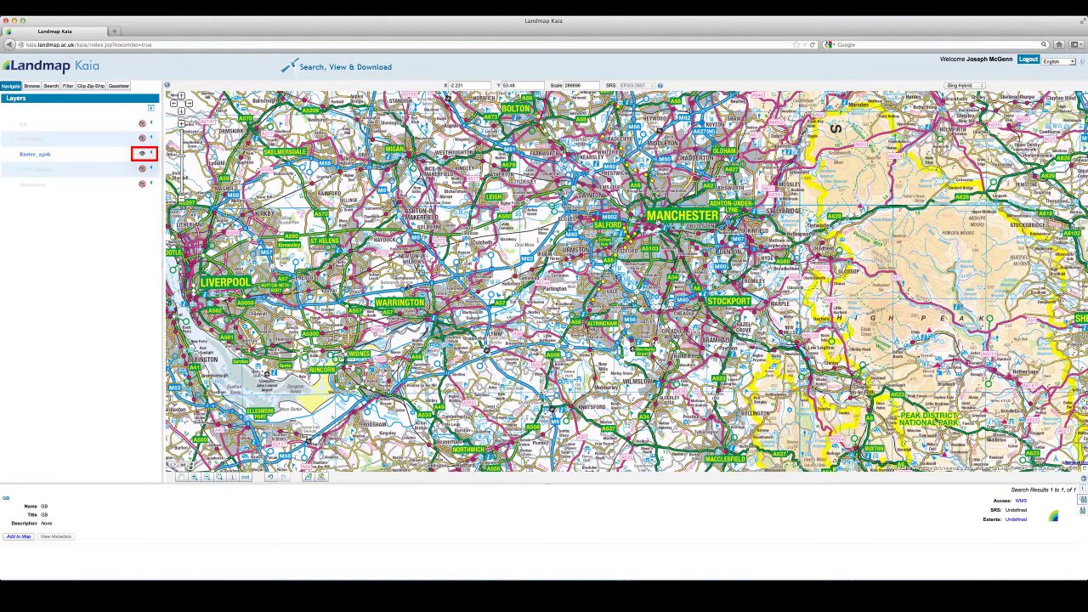
scroll(660, 223, "up", 4)
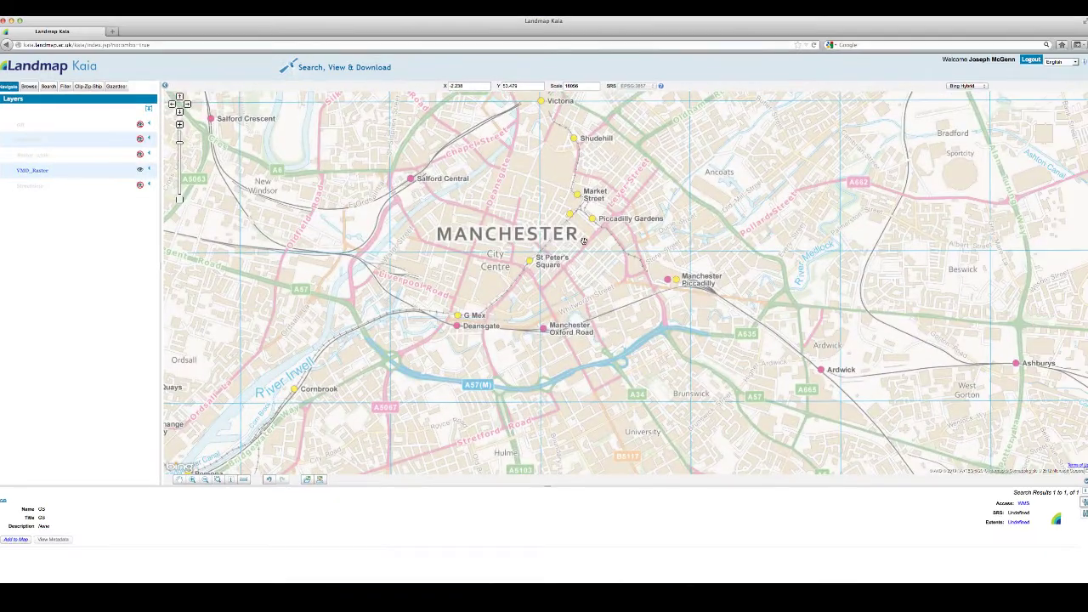
scroll(585, 241, "up", 3)
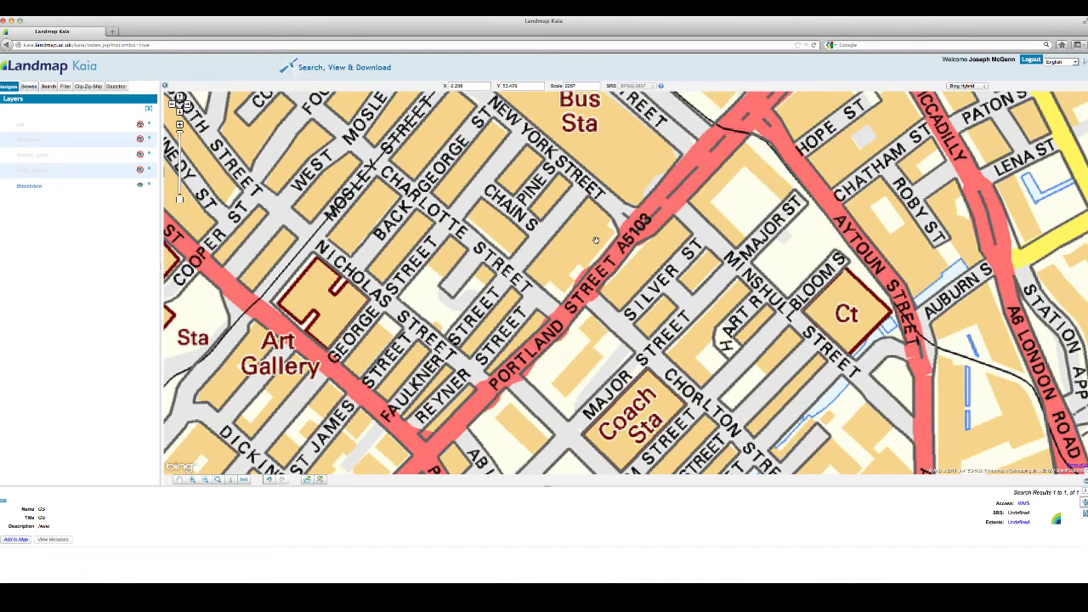
scroll(596, 241, "down", 9)
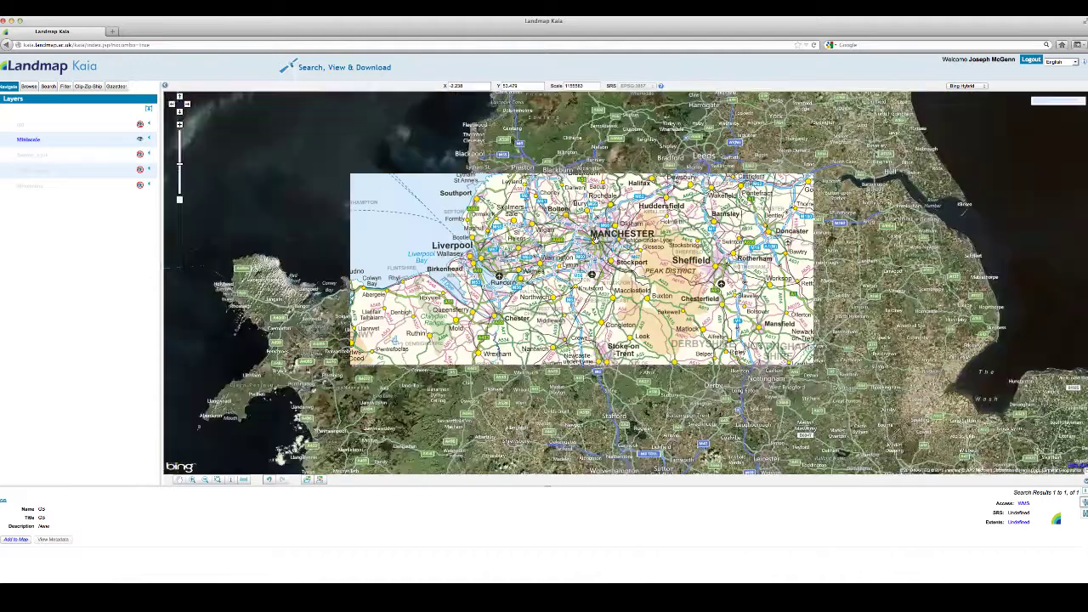
scroll(596, 241, "down", 2)
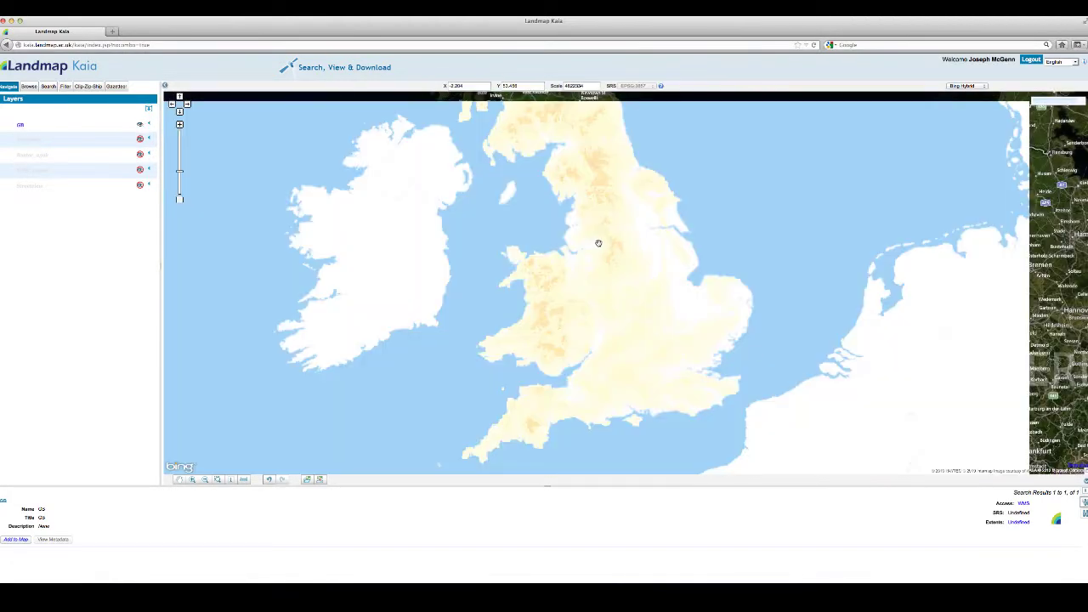
scroll(599, 243, "down", 2)
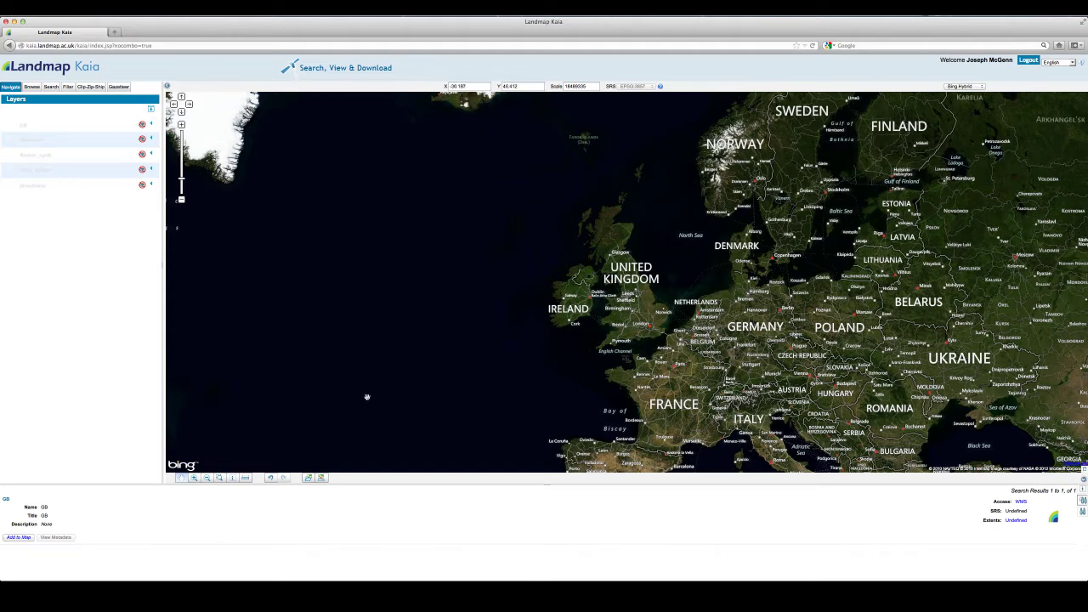
- Inspect the Manchester area at several scales using area zoom-in and zoom-out, ending at street level around Hulme and the University
left_click(195, 480)
left_click_drag(617, 287, 643, 308)
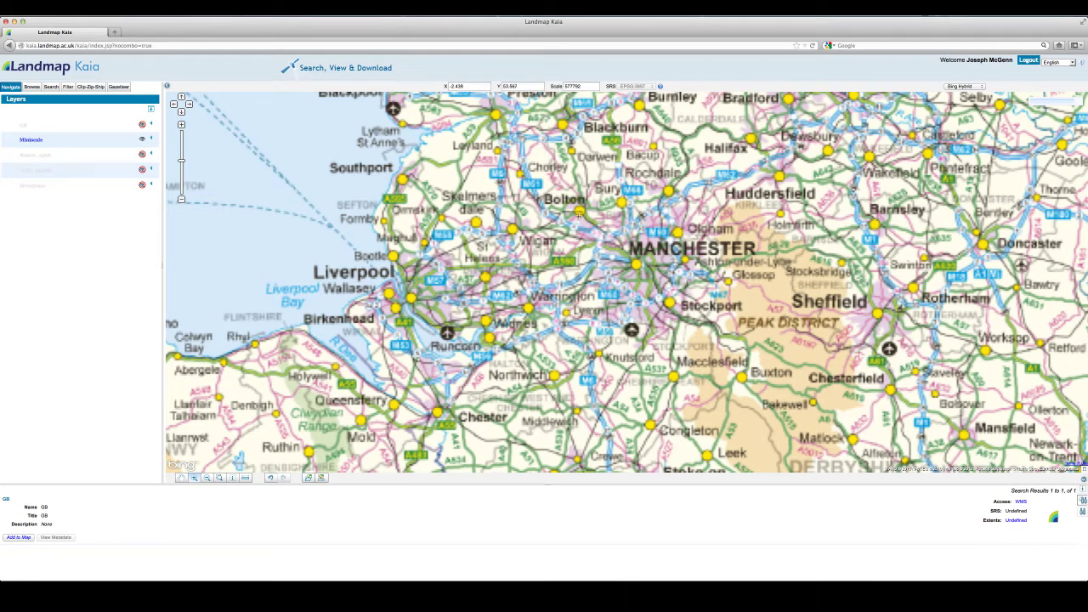
left_click_drag(577, 215, 711, 315)
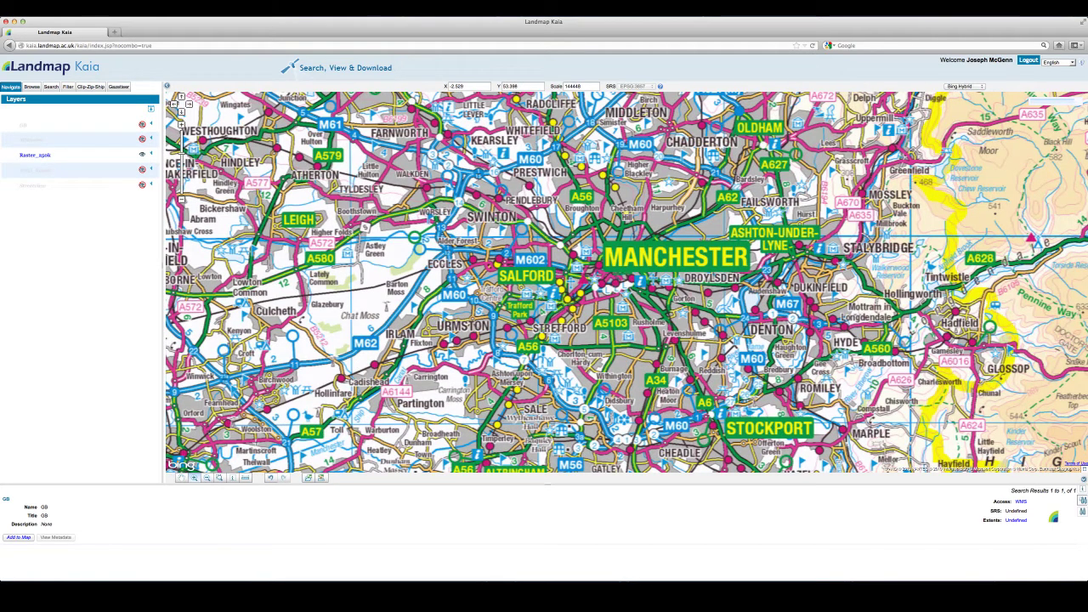
left_click(207, 479)
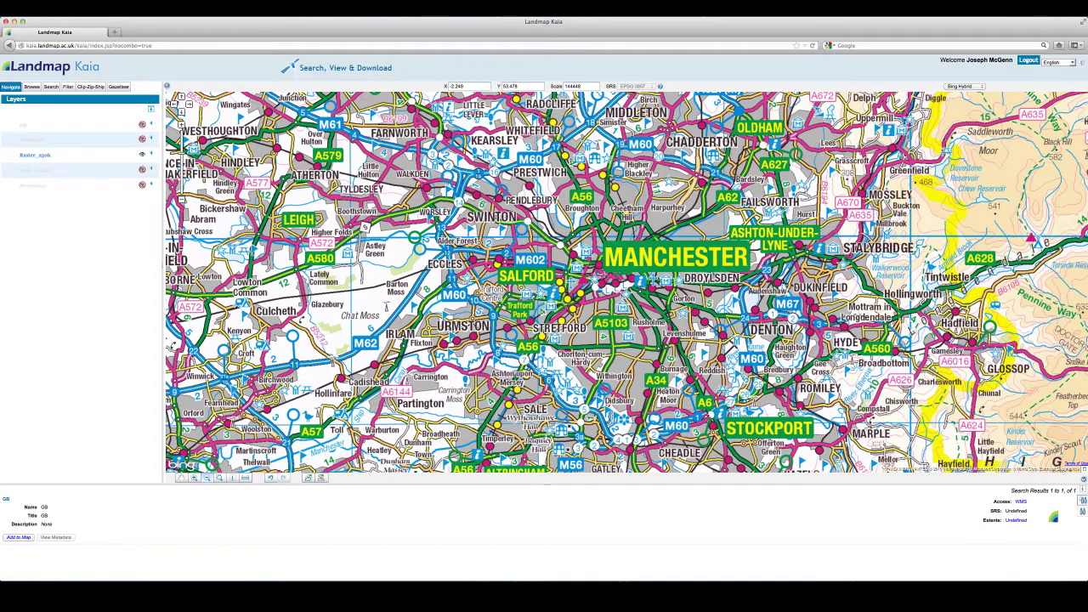
left_click(626, 281)
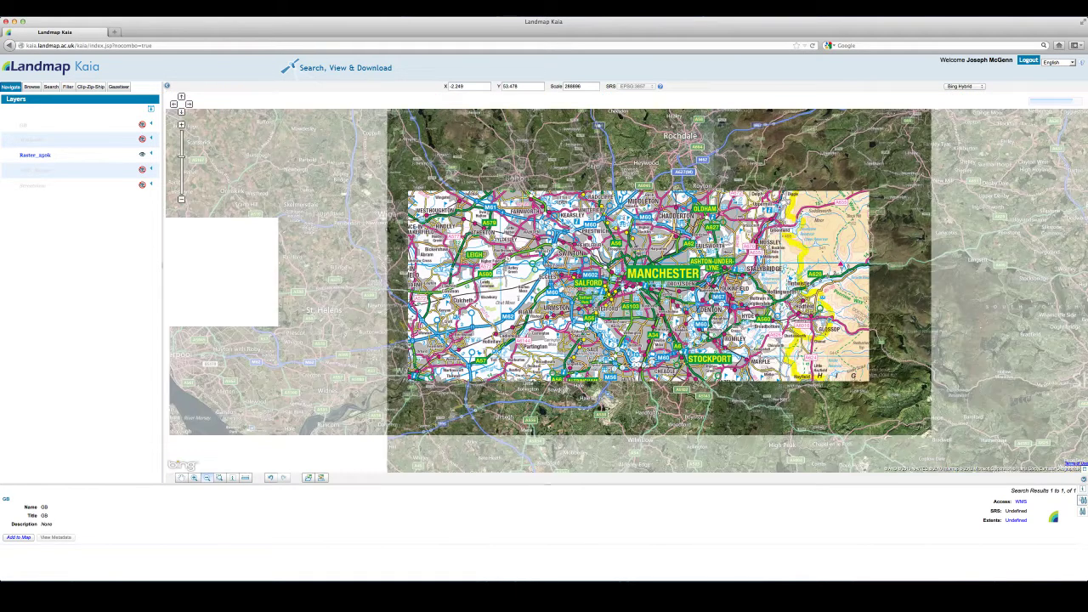
left_click(626, 281)
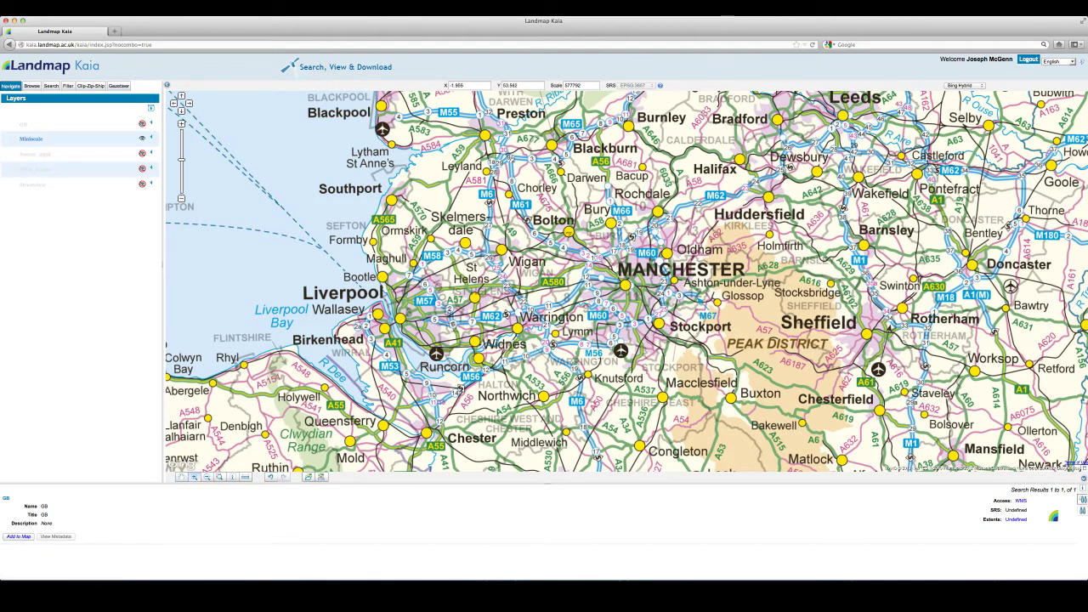
left_click_drag(583, 255, 663, 322)
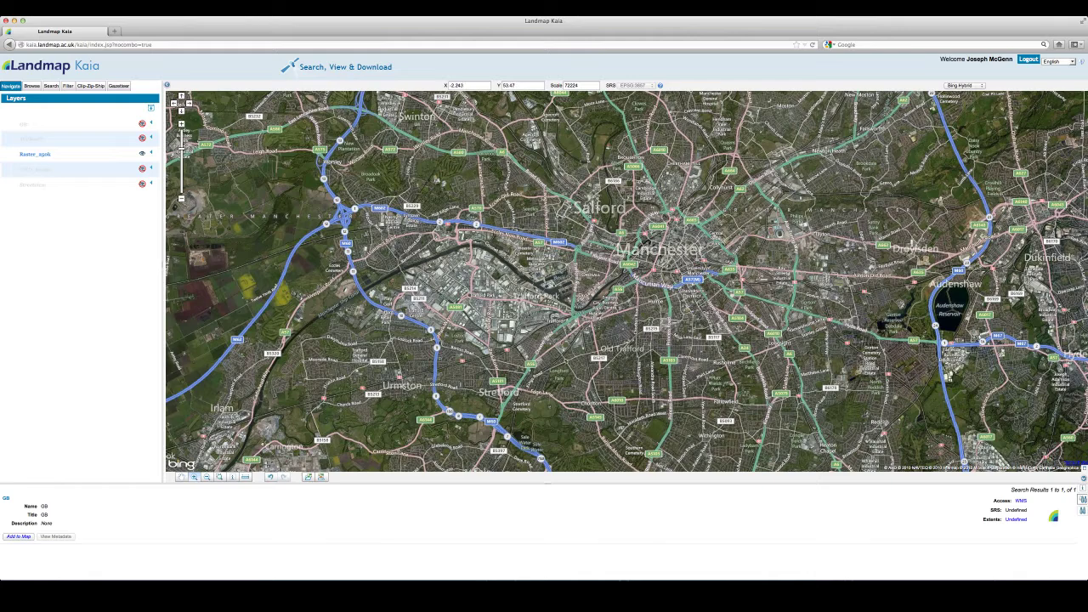
left_click_drag(672, 285, 737, 349)
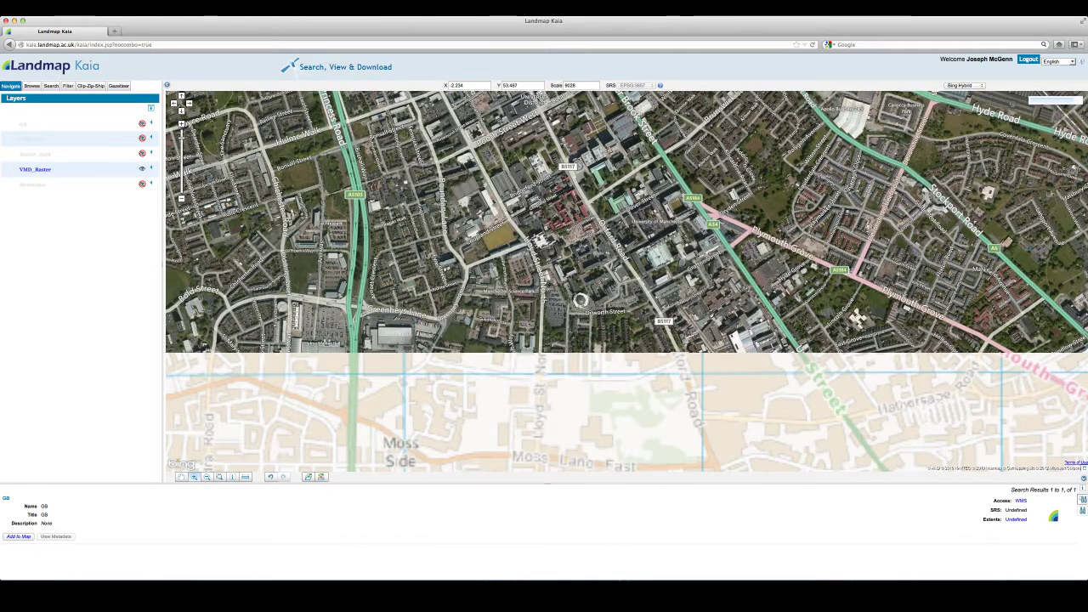
left_click_drag(548, 127, 752, 281)
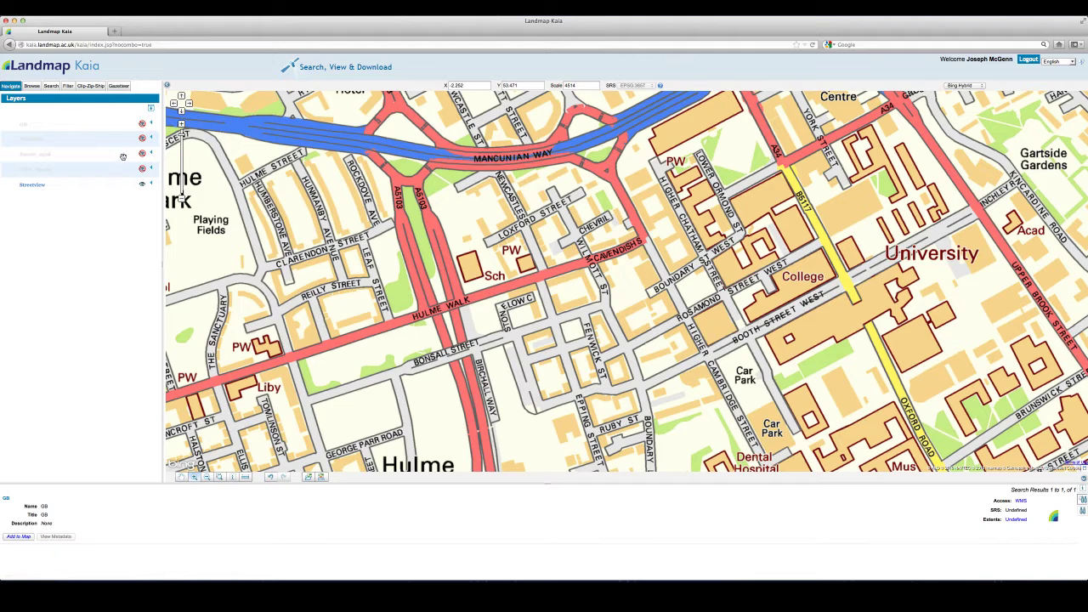
- Expand the controls of all layers and set the Streetview layer to about half opacity, trying full transparency first
left_click(152, 186)
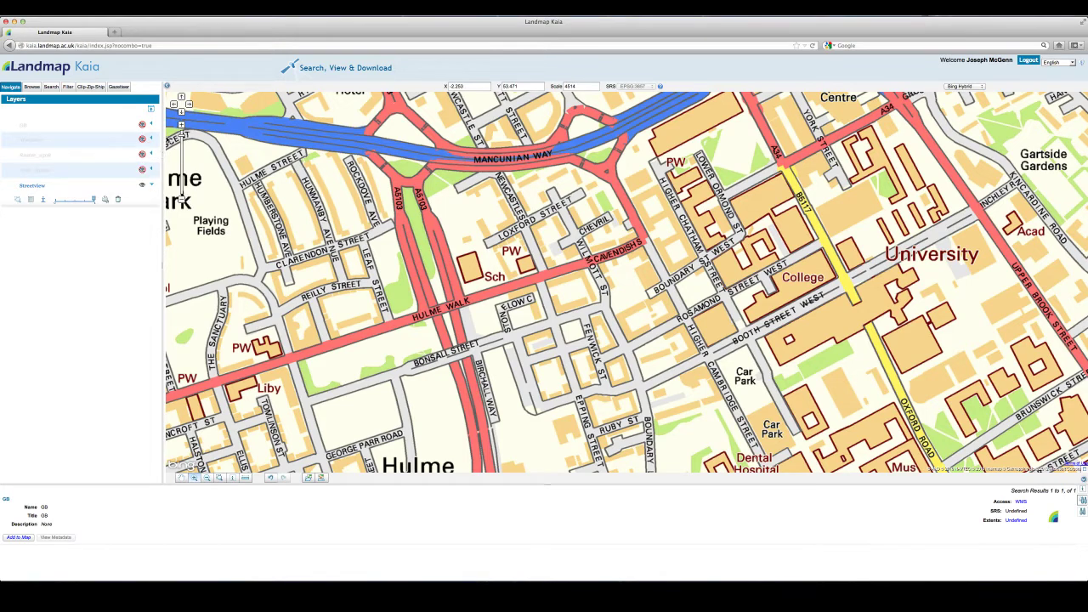
left_click(150, 109)
left_click(151, 109)
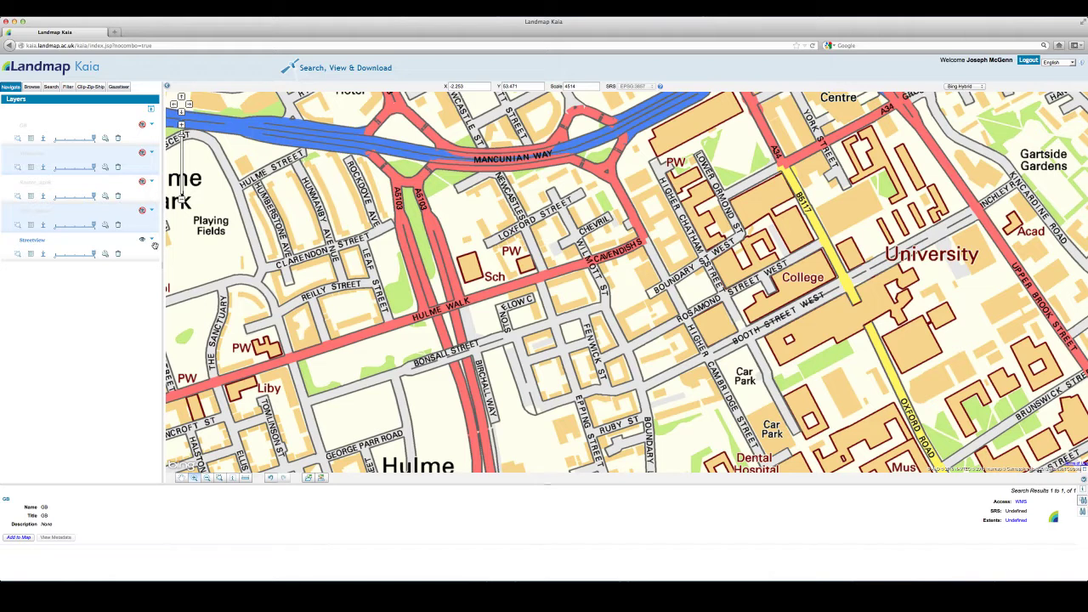
left_click(94, 254)
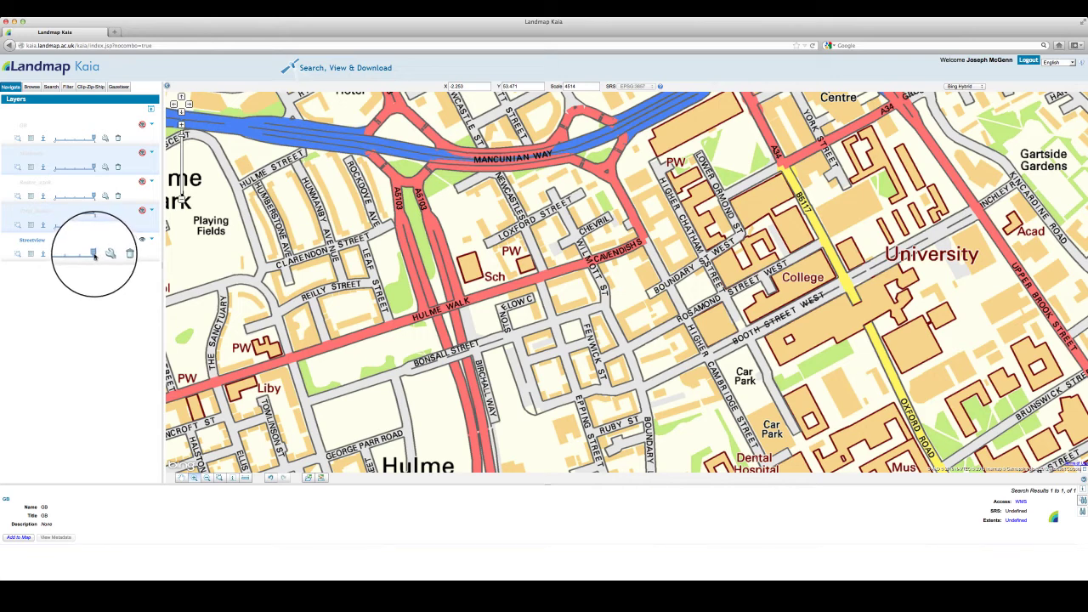
left_click_drag(94, 256, 56, 255)
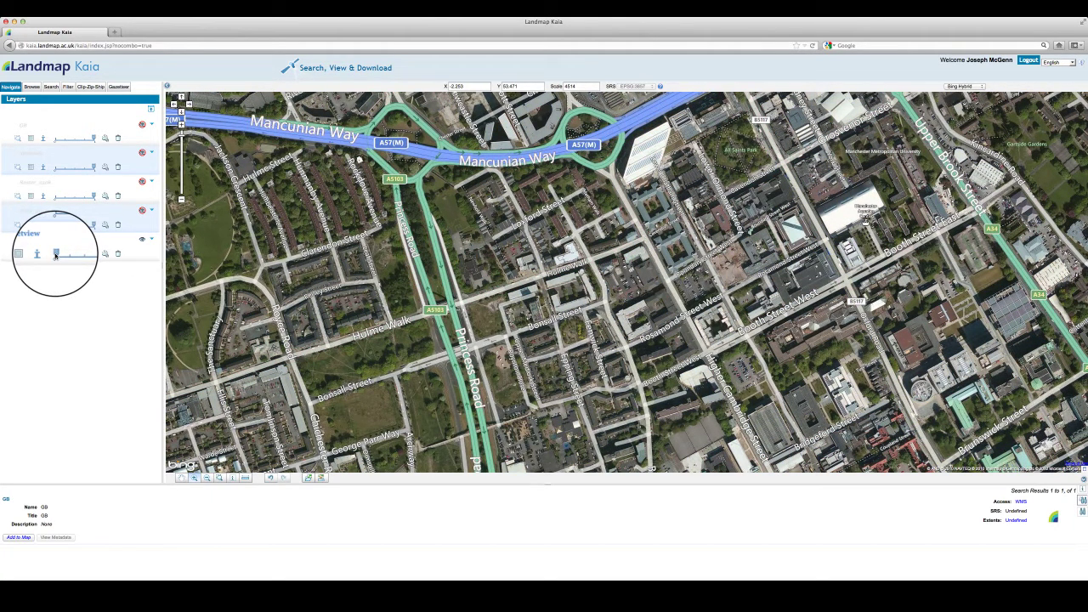
left_click_drag(56, 255, 76, 255)
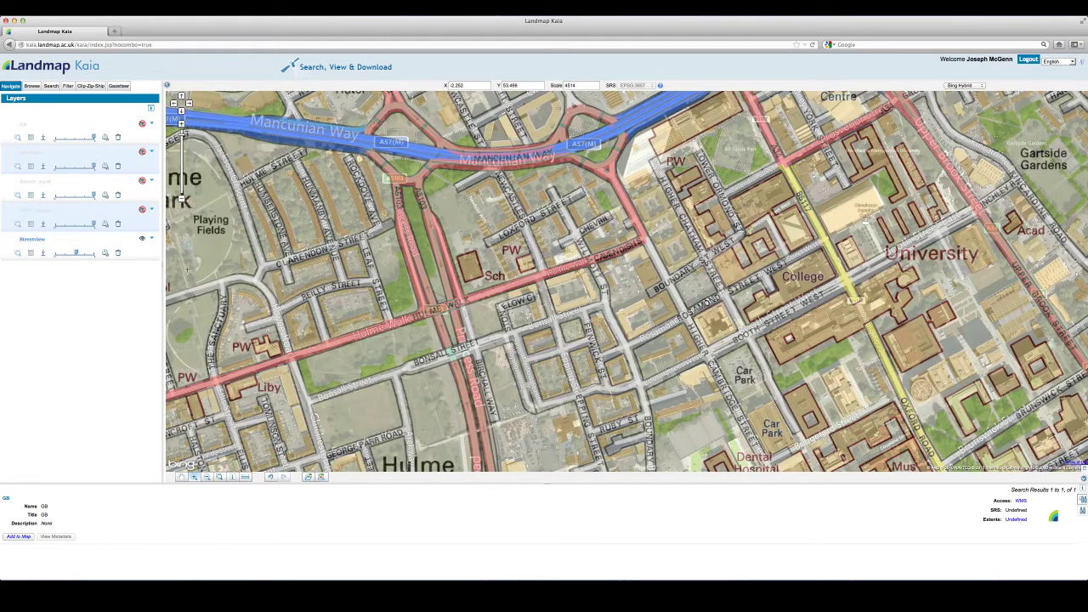